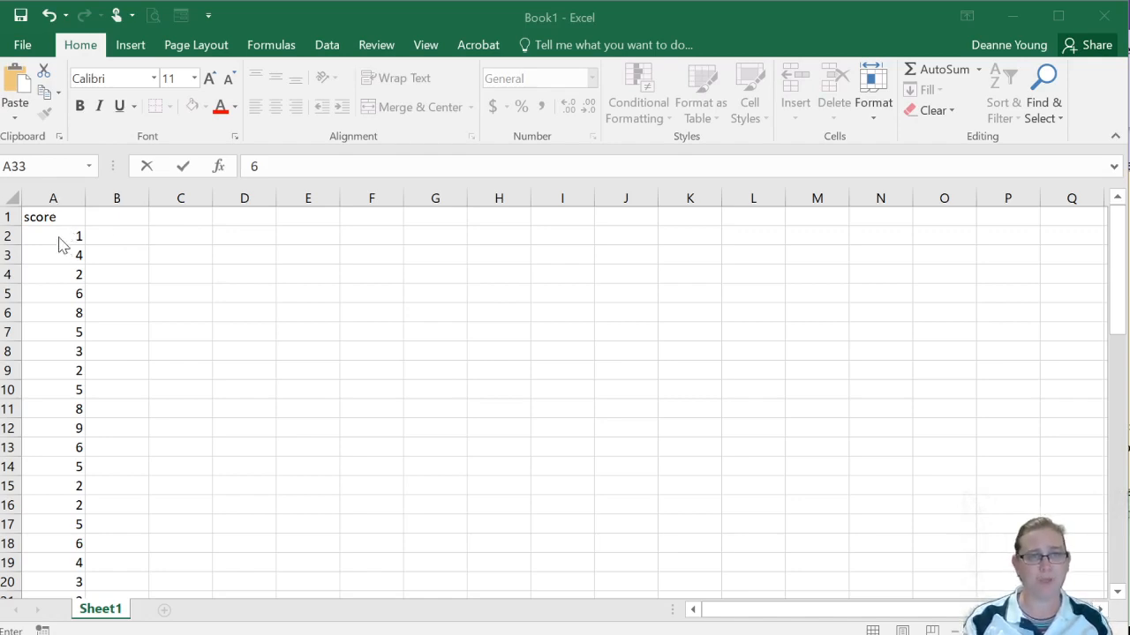
scroll(125, 409, "down", 8)
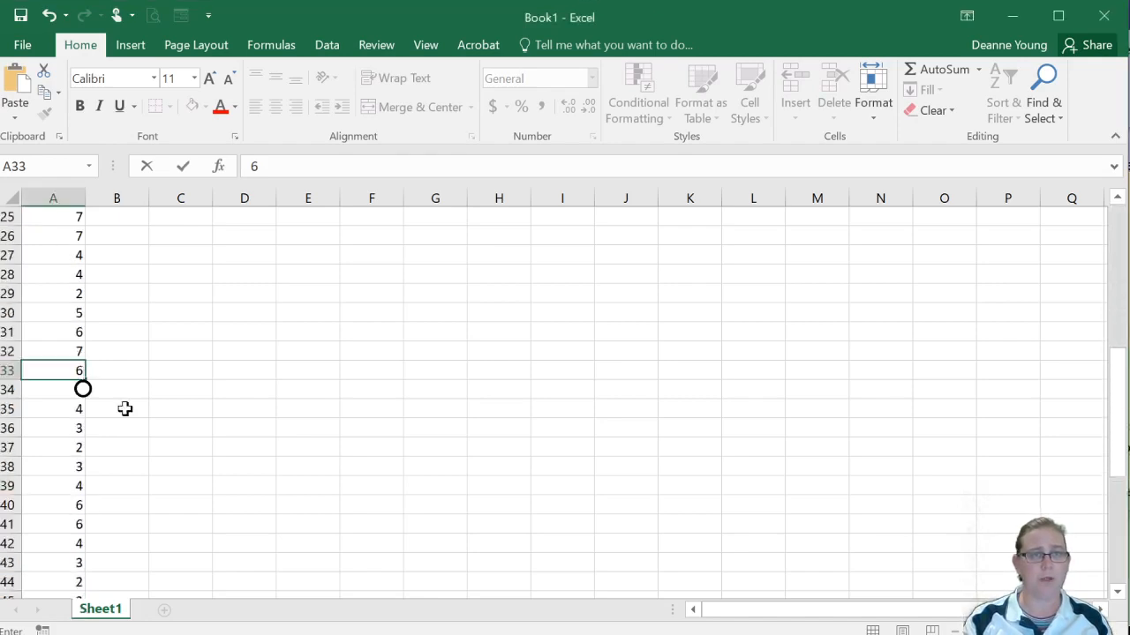
scroll(125, 409, "down", 10)
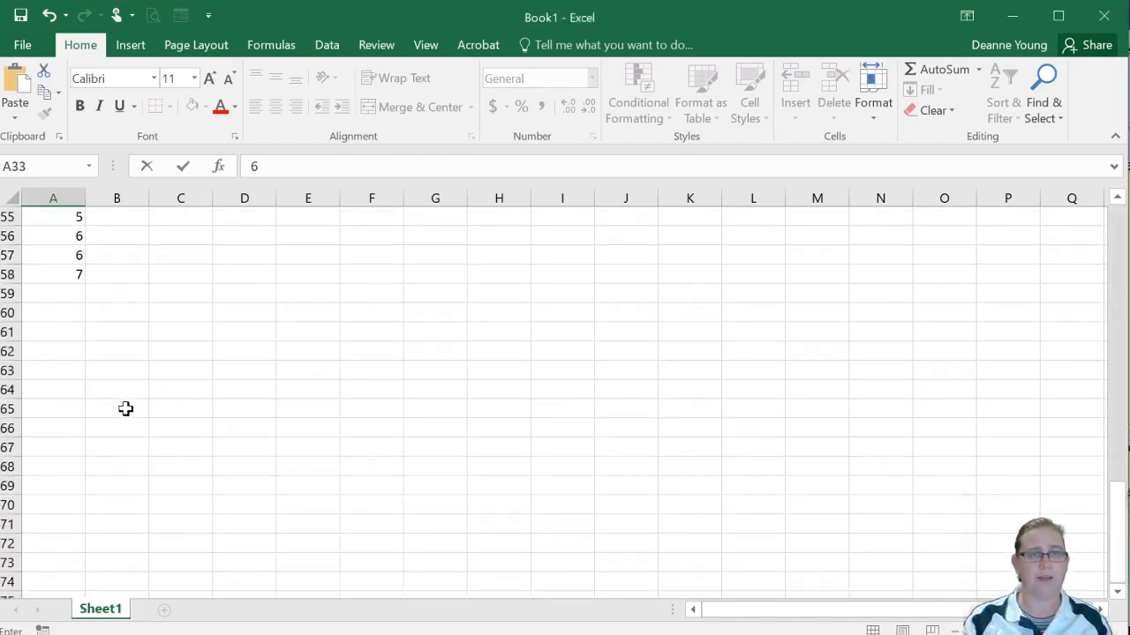
scroll(125, 408, "up", 18)
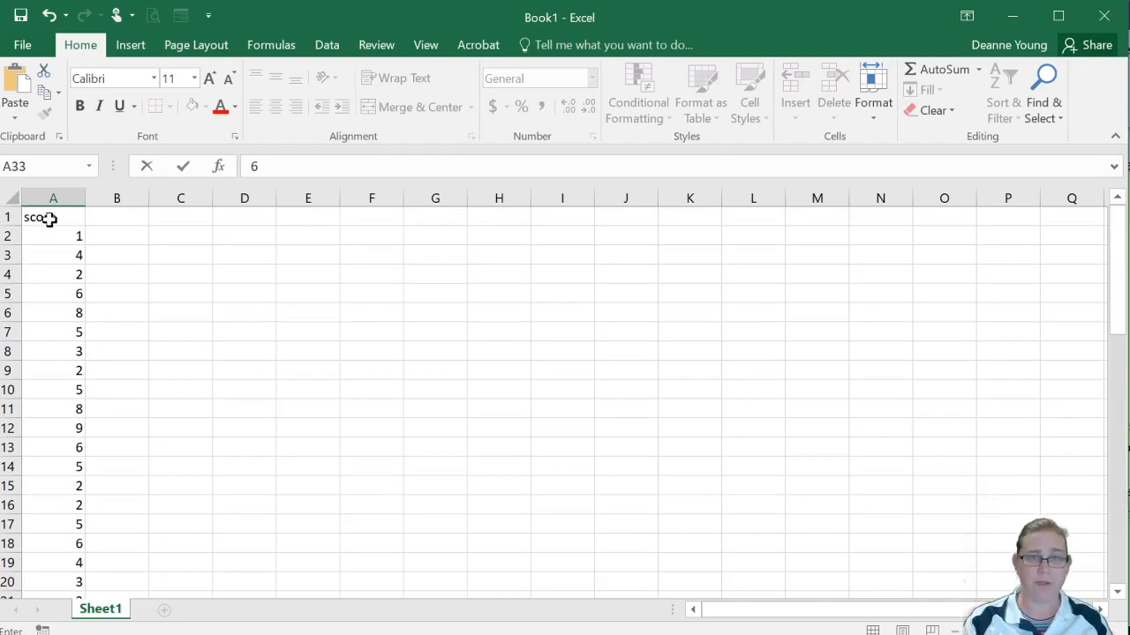
left_click_drag(48, 219, 63, 518)
left_click(469, 364)
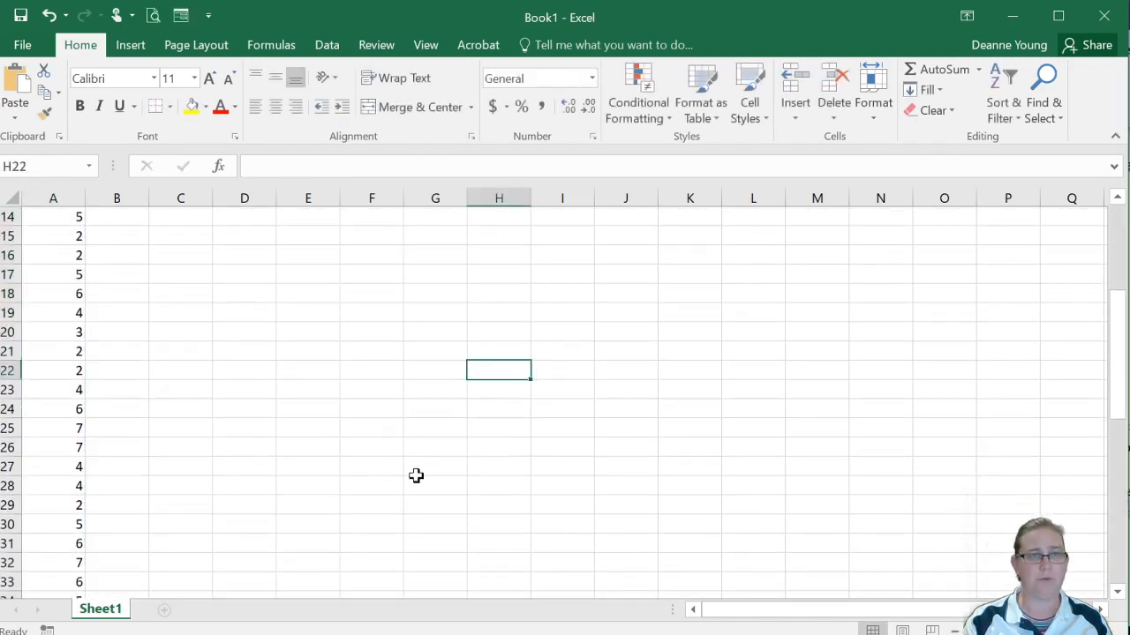
left_click(388, 483)
scroll(225, 454, "up", 5)
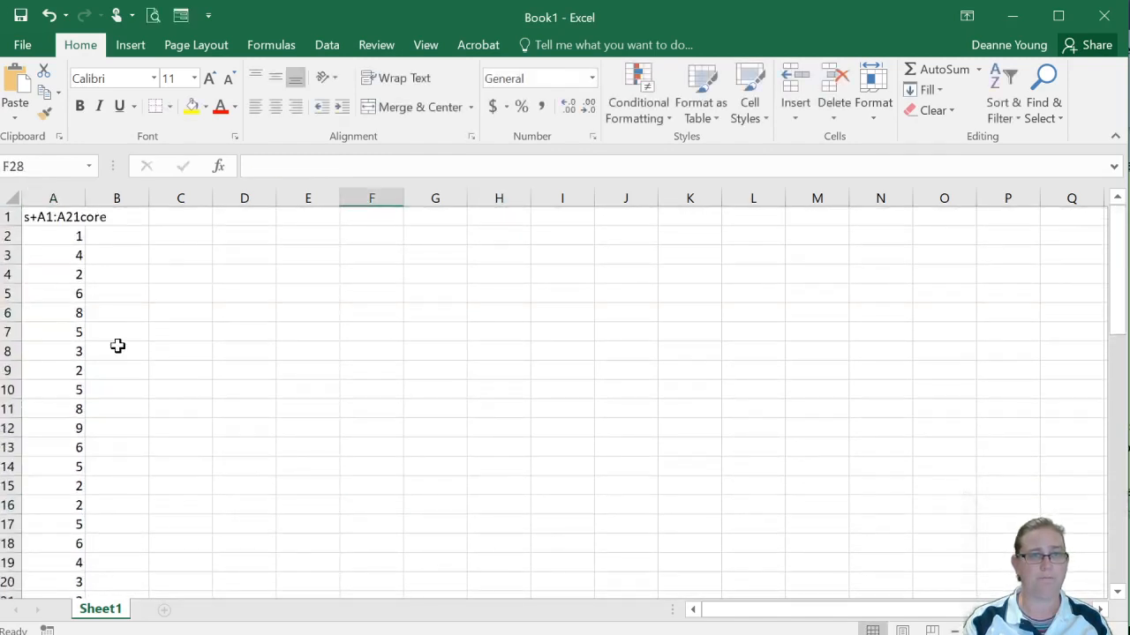
key("ctrl+z")
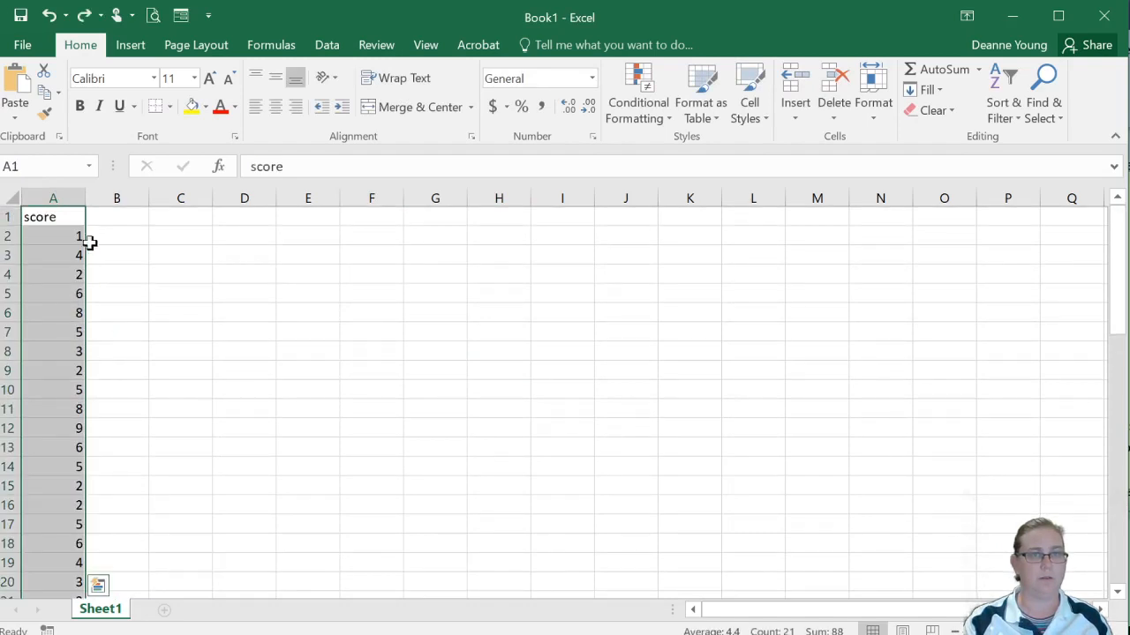
left_click(140, 255)
Create a PivotChart on a new worksheet from the score data in A1:A58.
left_click(53, 218)
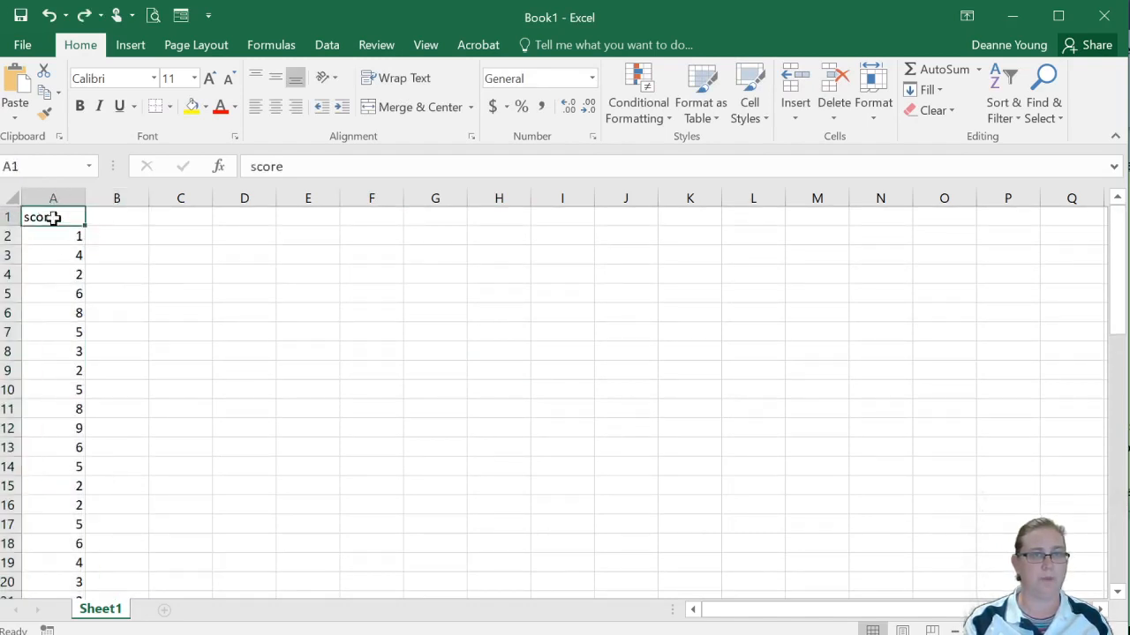
left_click_drag(53, 218, 55, 555)
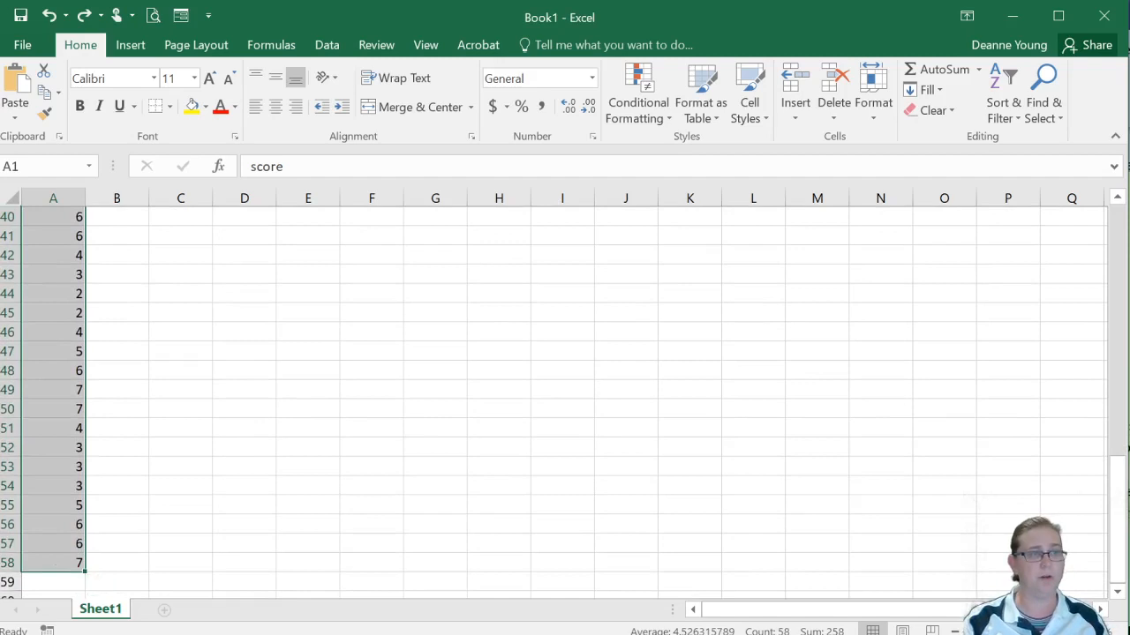
left_click(97, 633)
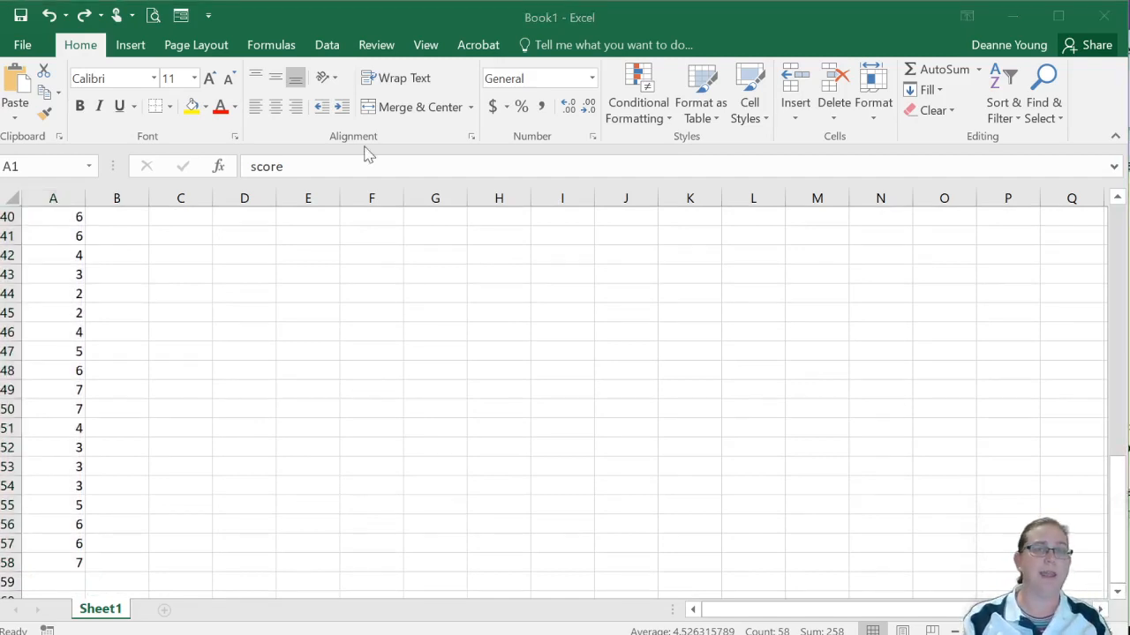
left_click(130, 95)
left_click(129, 44)
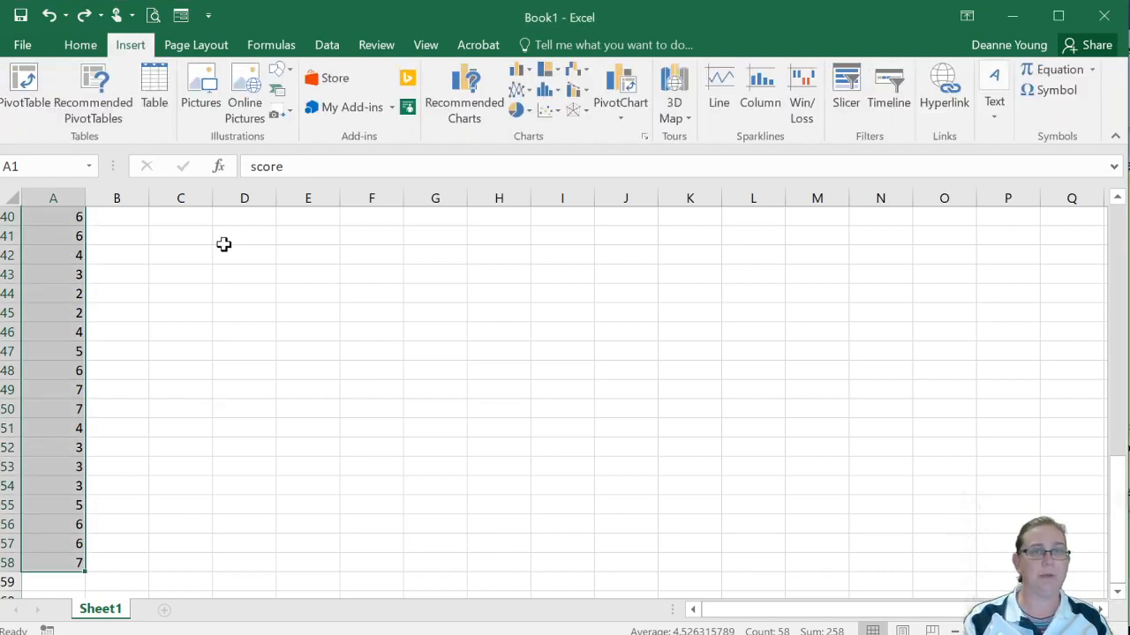
left_click(619, 114)
left_click(636, 143)
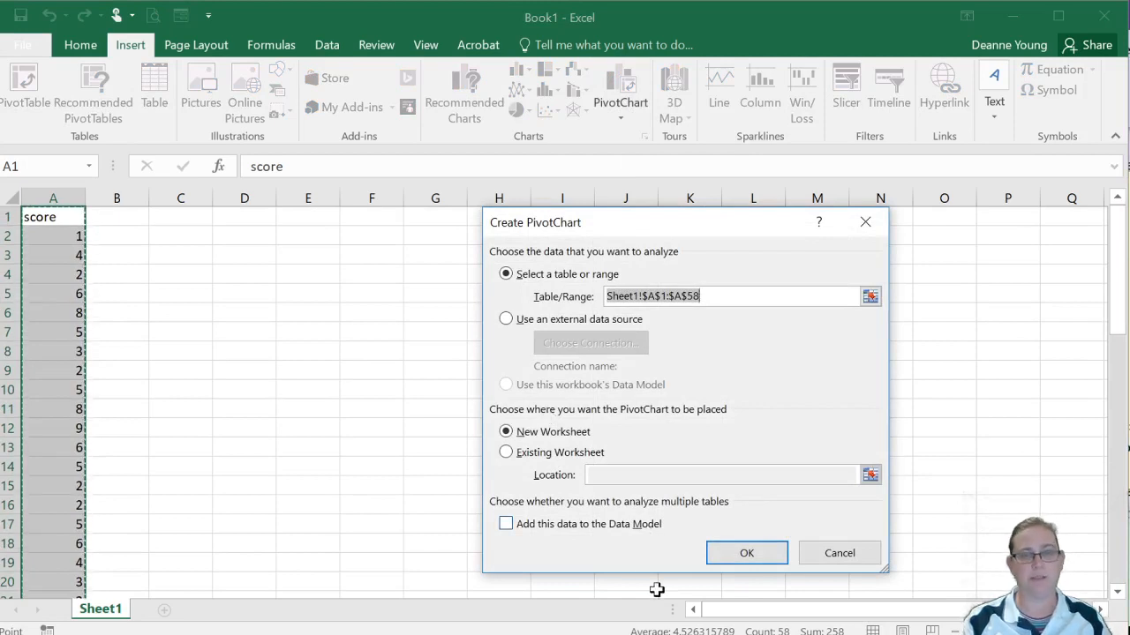
left_click(747, 553)
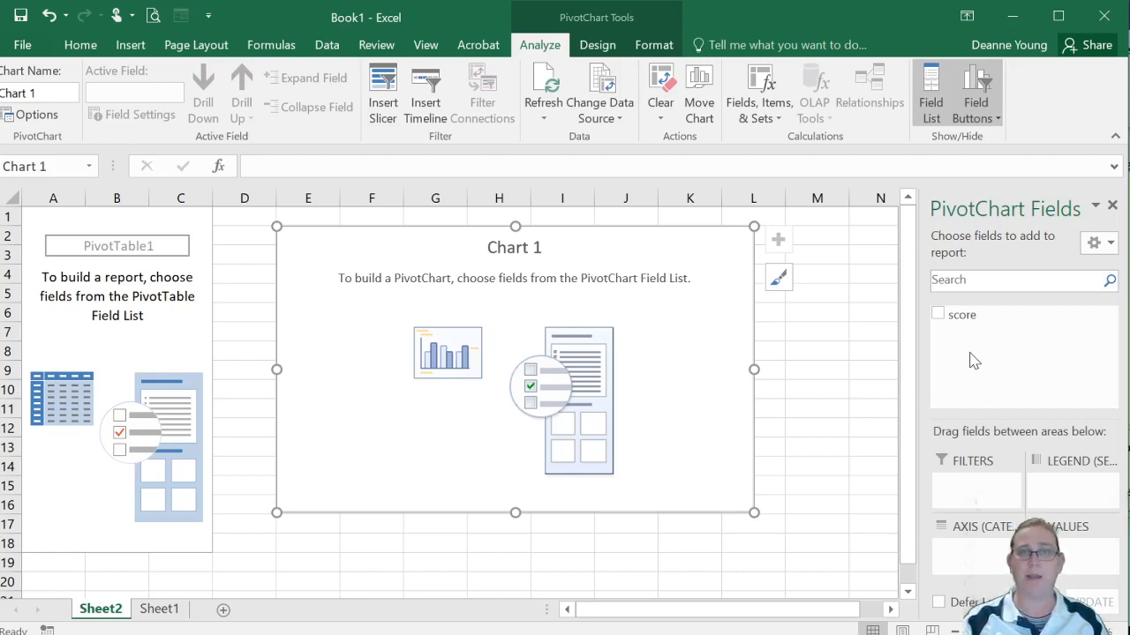
Add the score field to the PivotChart as both its summed values and its axis categories.
left_click(938, 315)
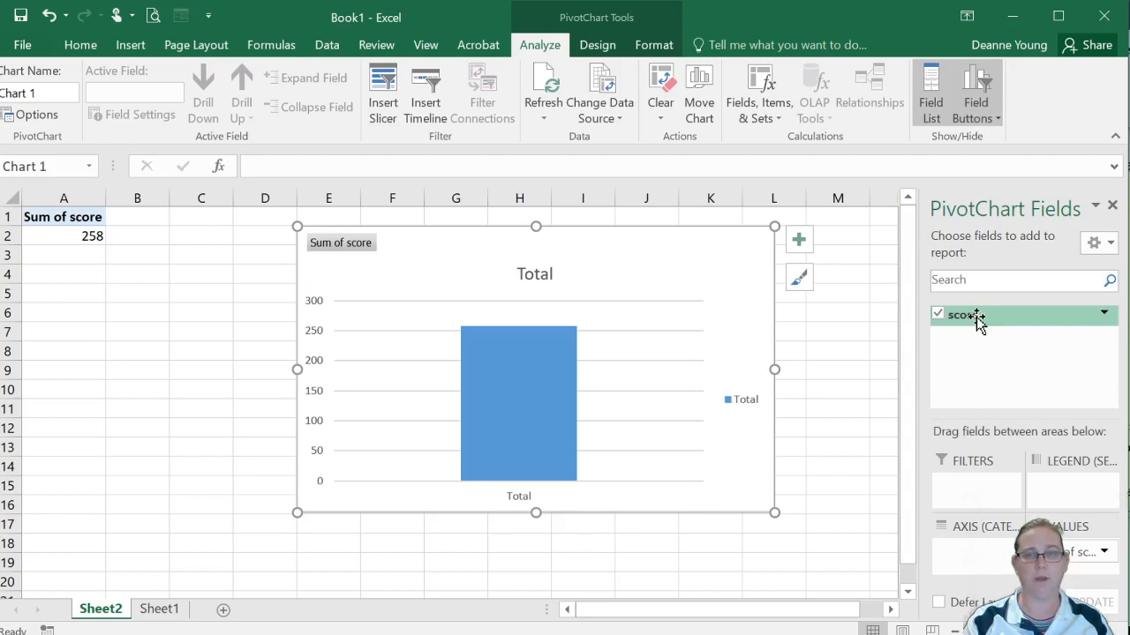
left_click_drag(978, 320, 975, 551)
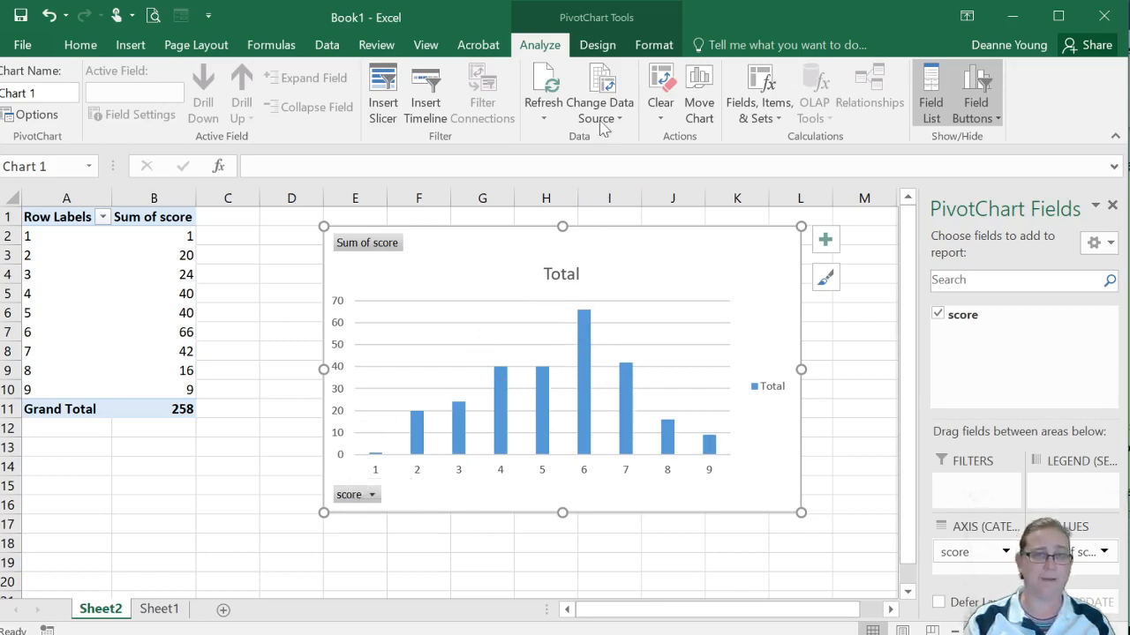
Apply the grey gradient chart style and a histogram-like quick layout with touching columns and axis titles to the PivotChart.
left_click(597, 45)
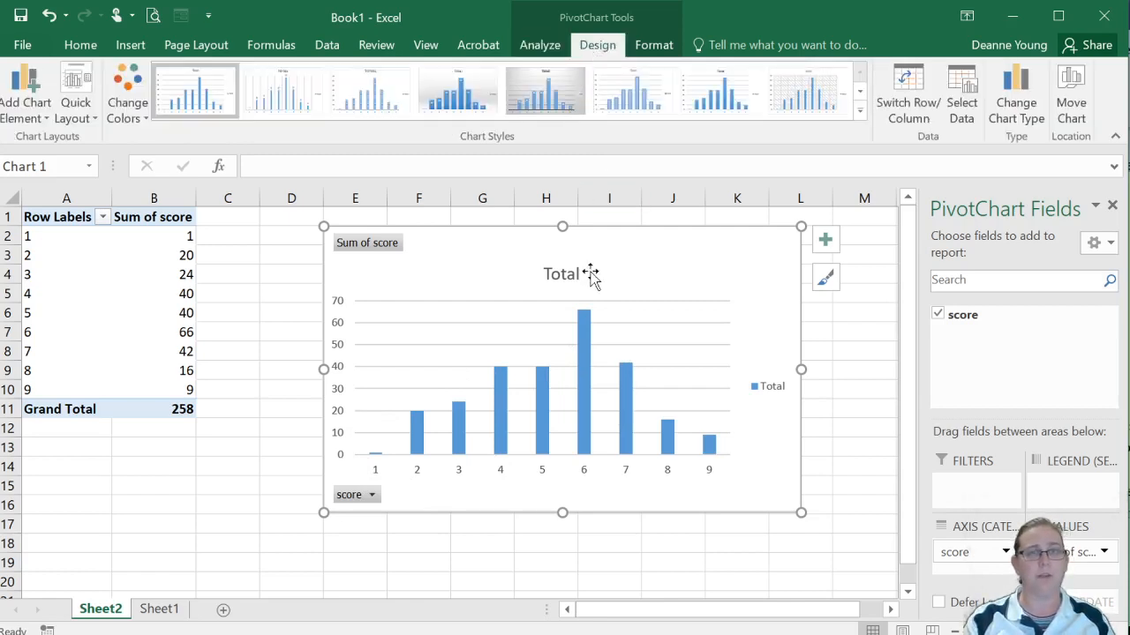
left_click(860, 110)
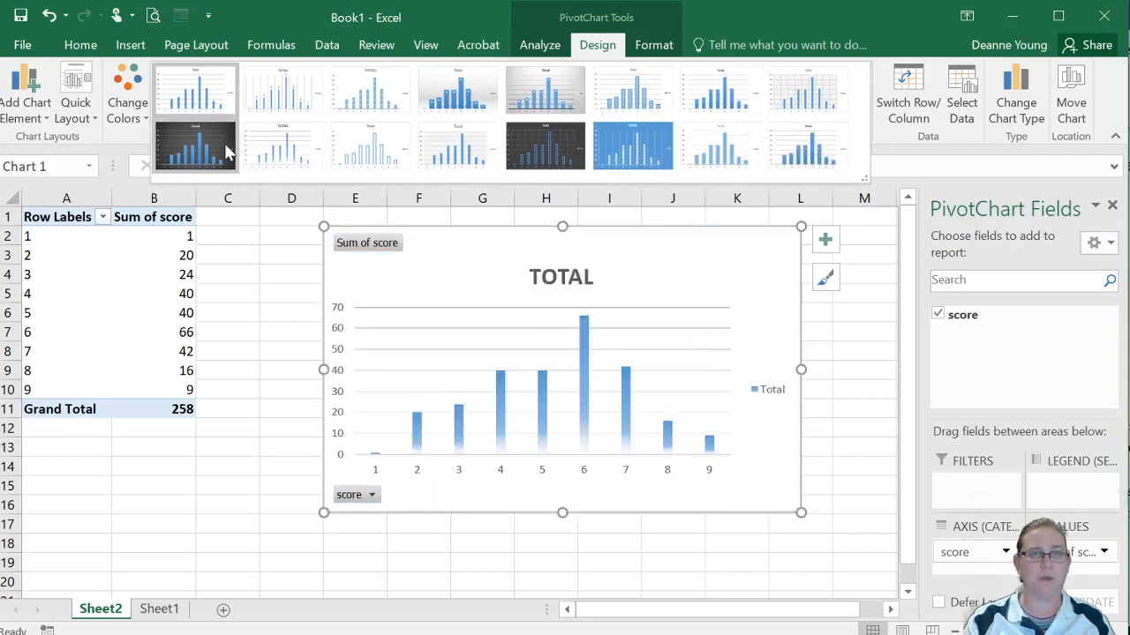
left_click(544, 90)
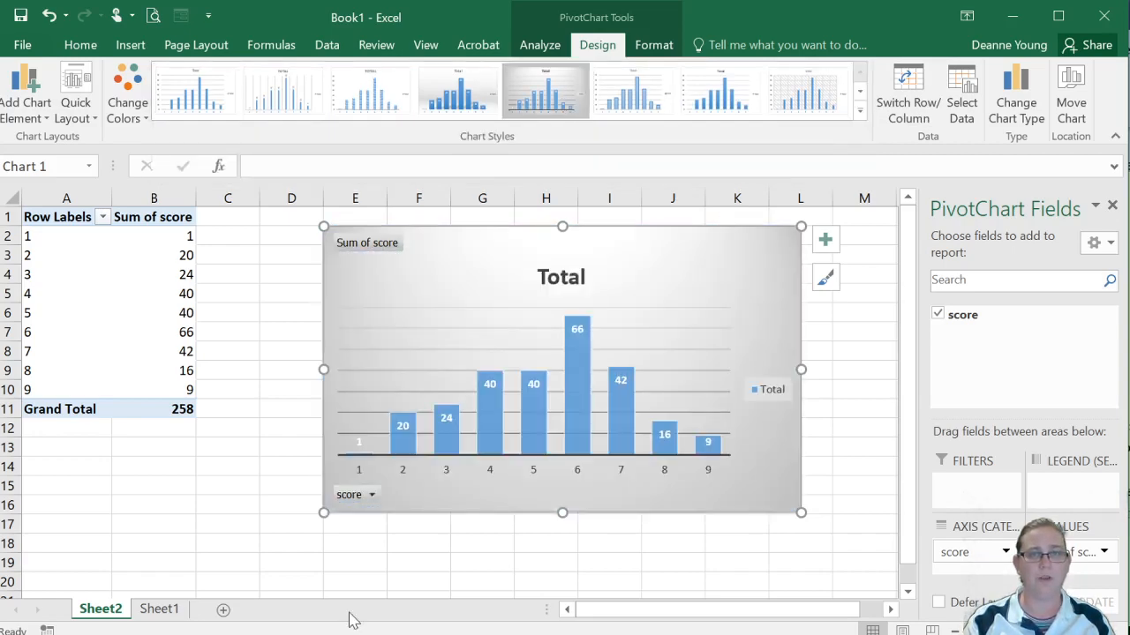
left_click(76, 97)
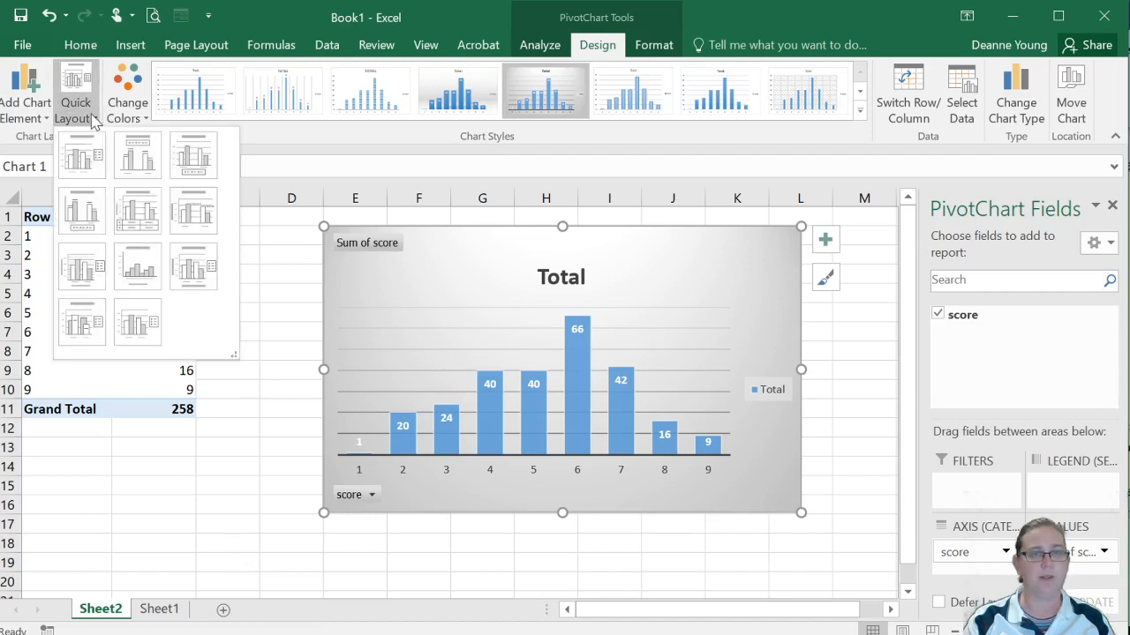
left_click(130, 281)
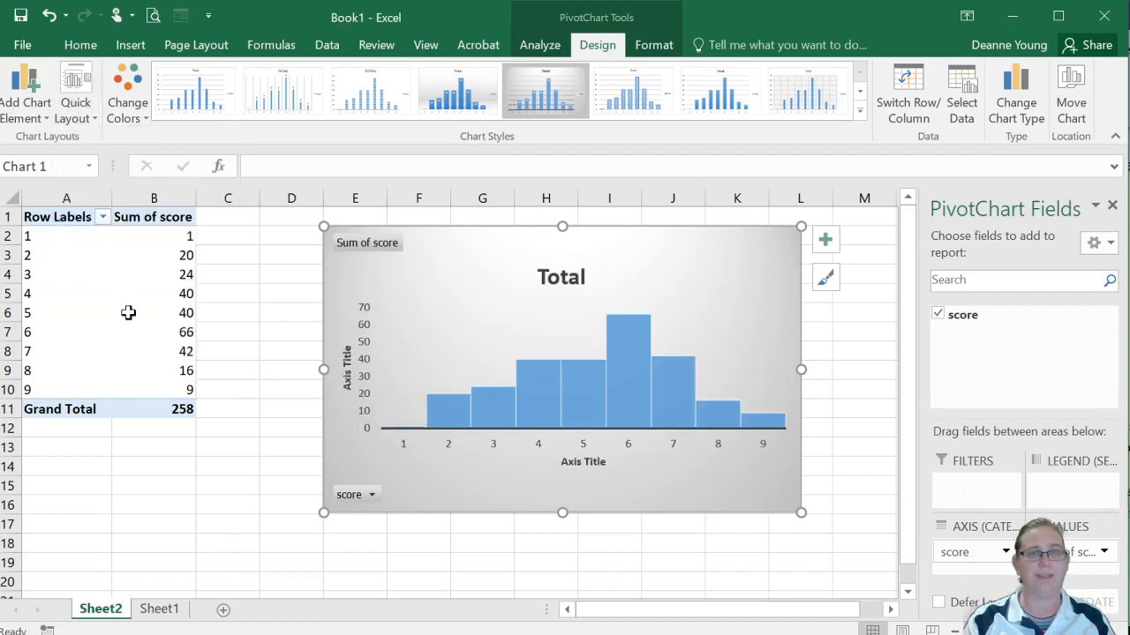
left_click(89, 99)
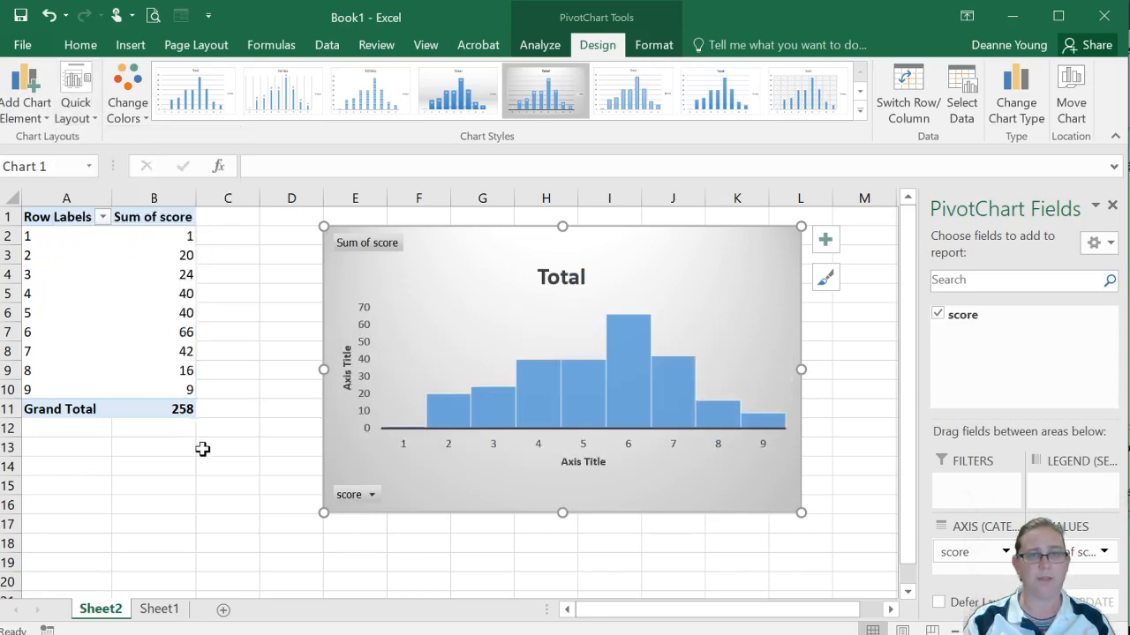
Give the PivotChart's columns a black outline with a weight of 4½ pt.
left_click(635, 378)
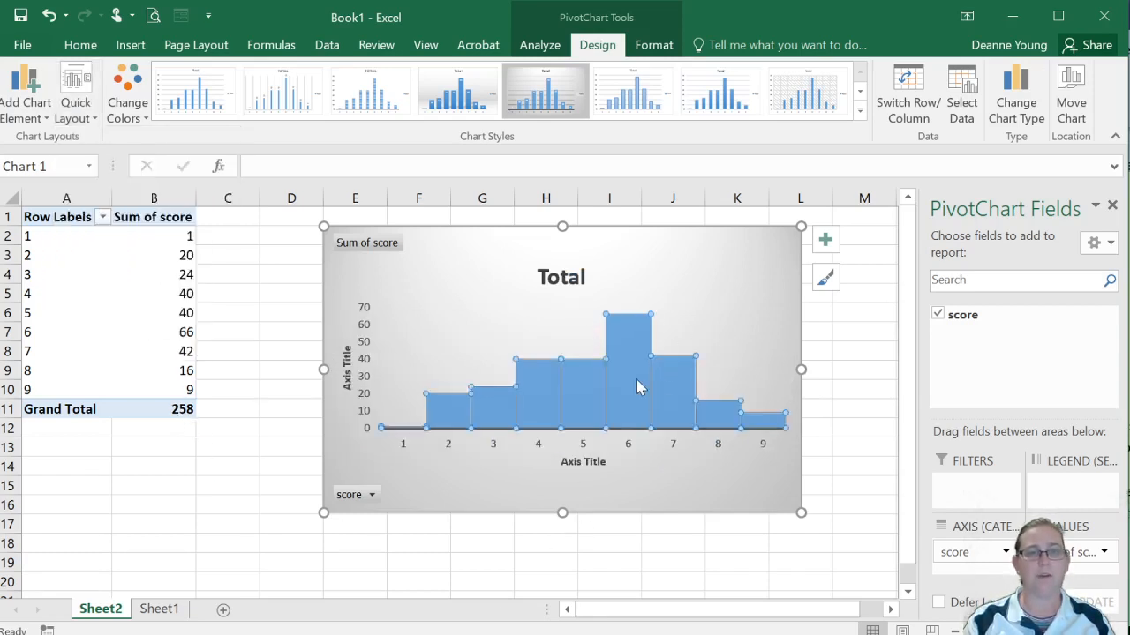
right_click(635, 378)
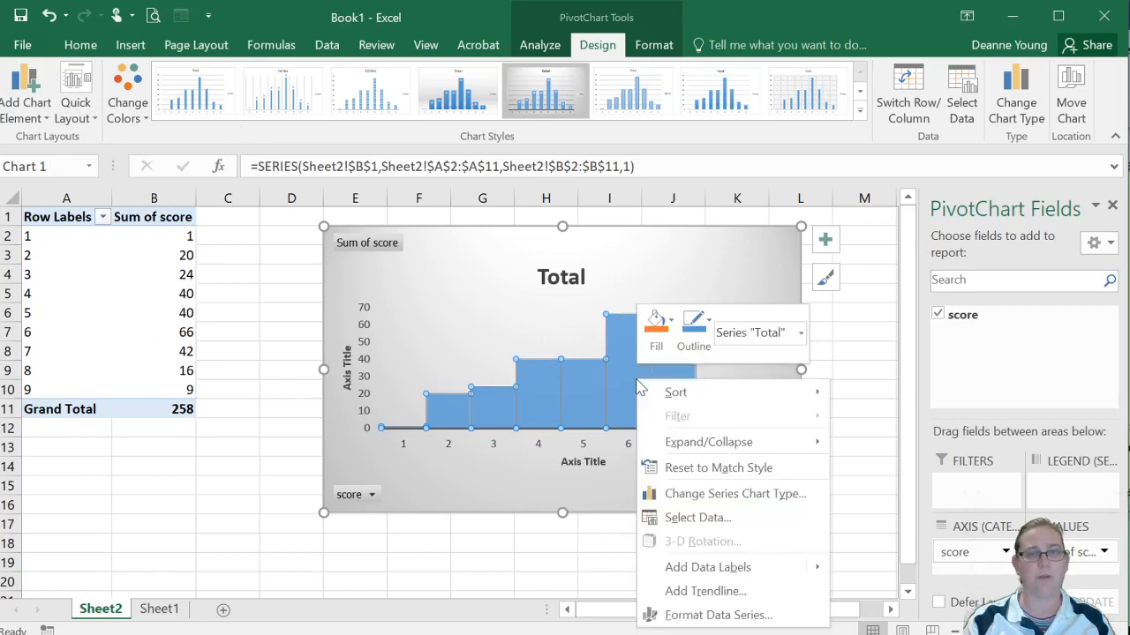
left_click(696, 346)
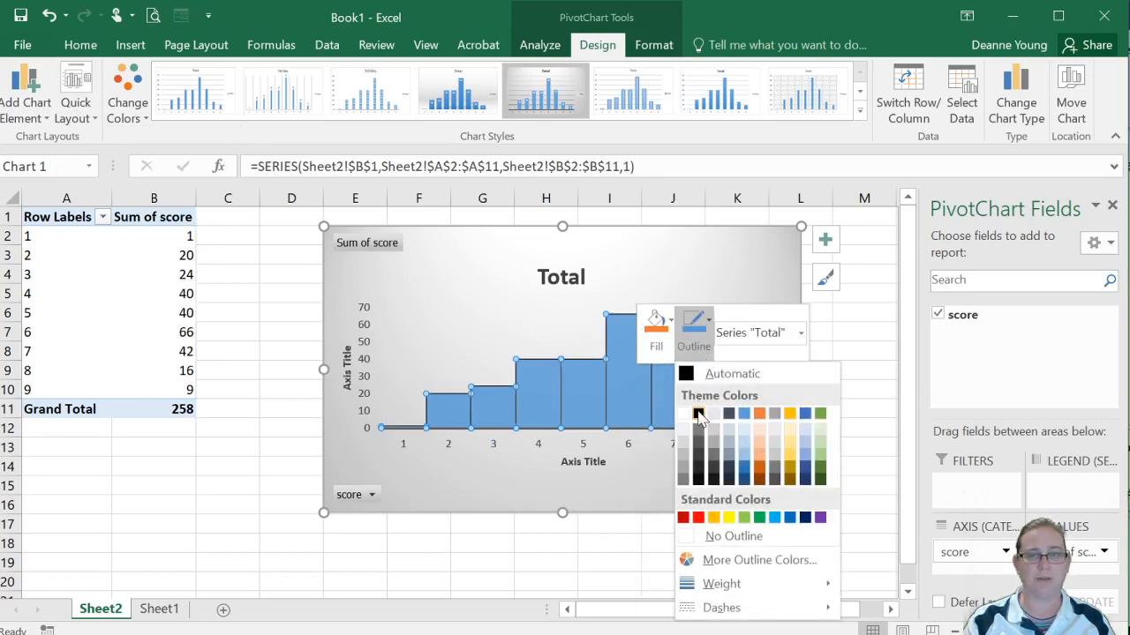
left_click(698, 412)
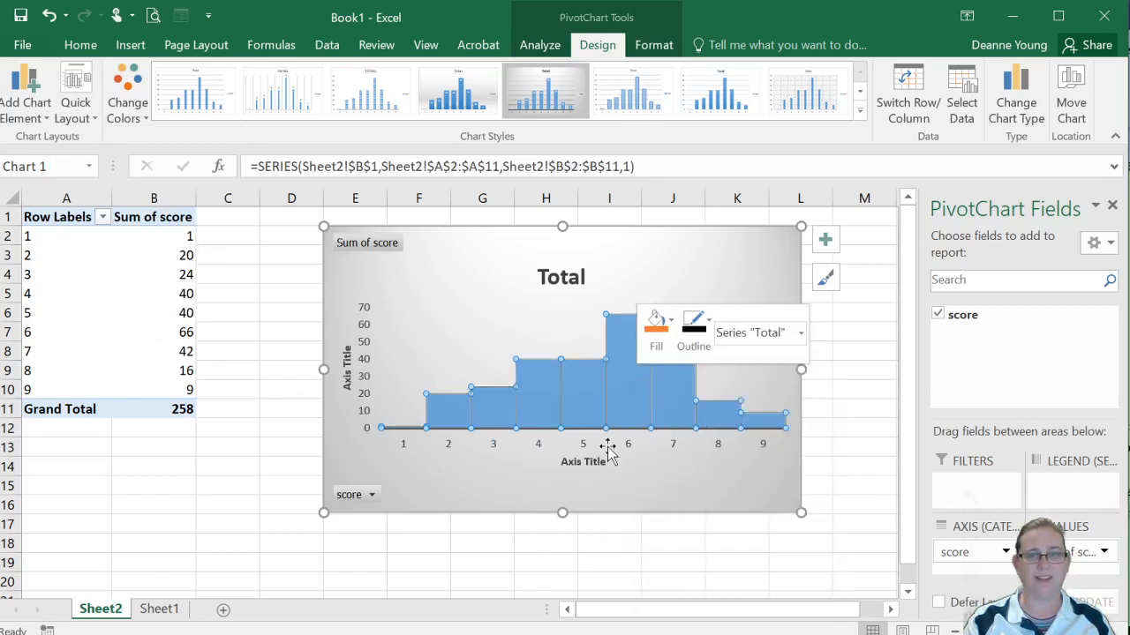
left_click(697, 344)
mouse_move(729, 602)
mouse_move(721, 583)
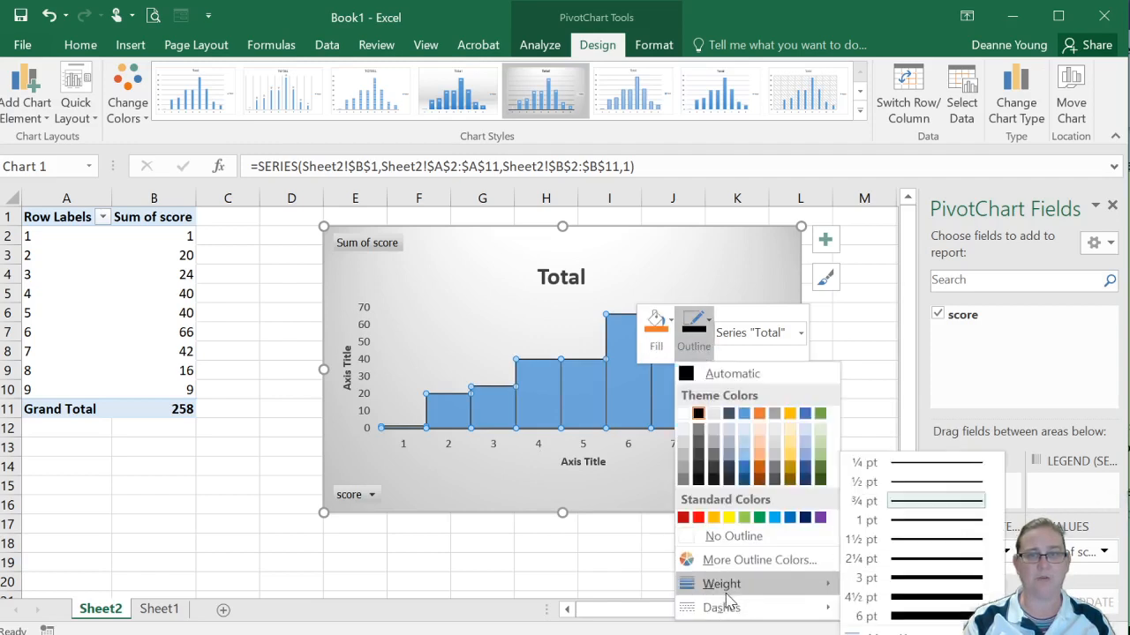
left_click(887, 593)
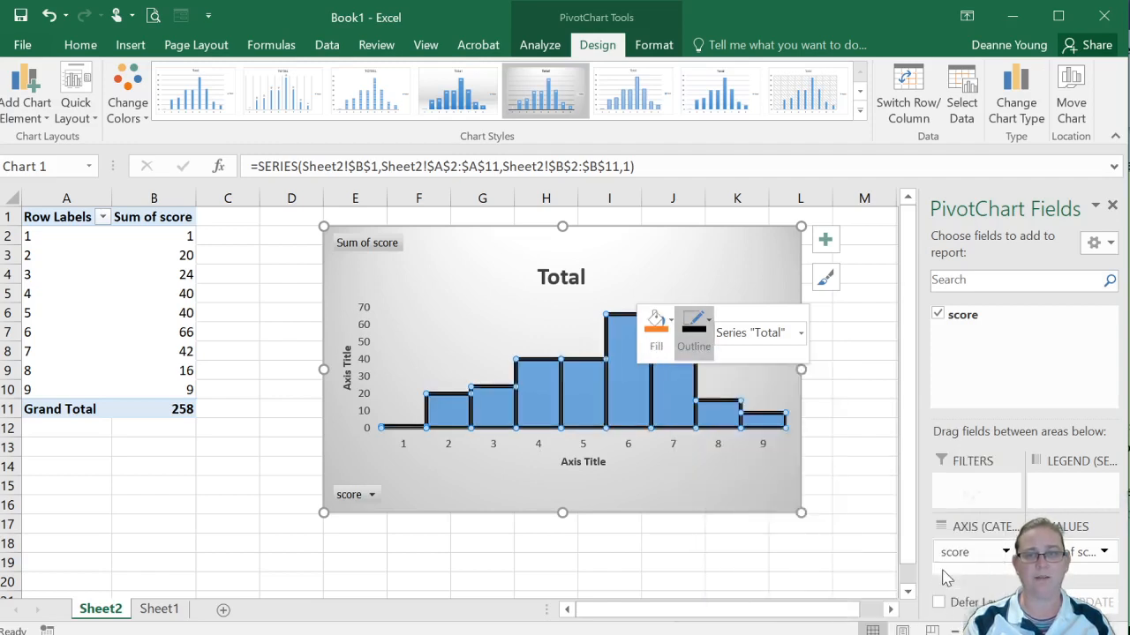
left_click(443, 458)
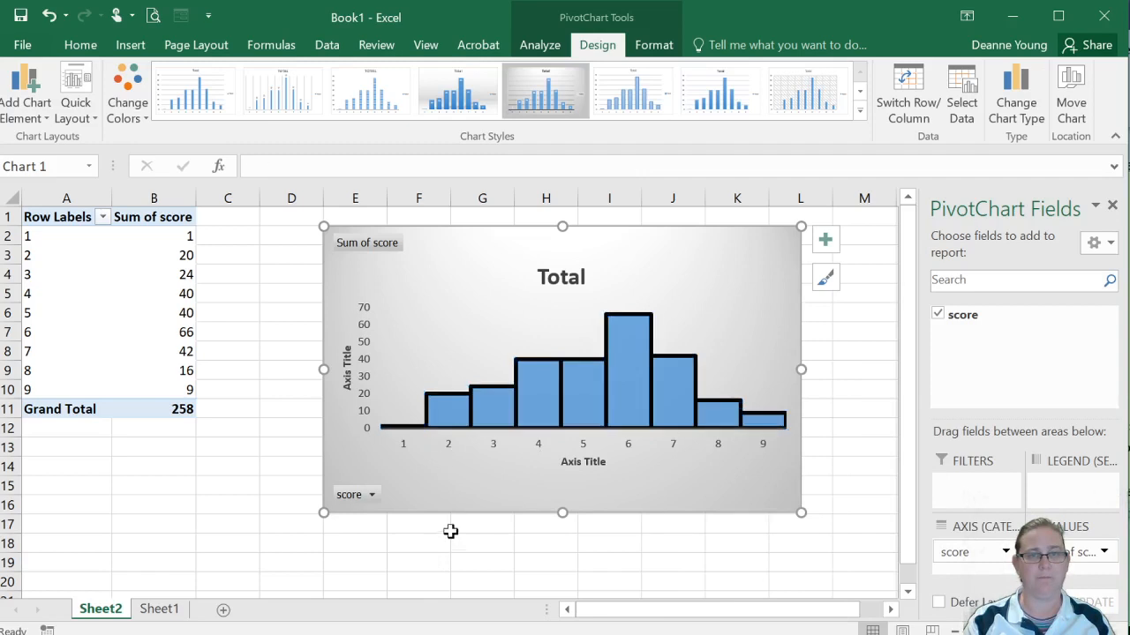
right_click(481, 446)
key("Escape")
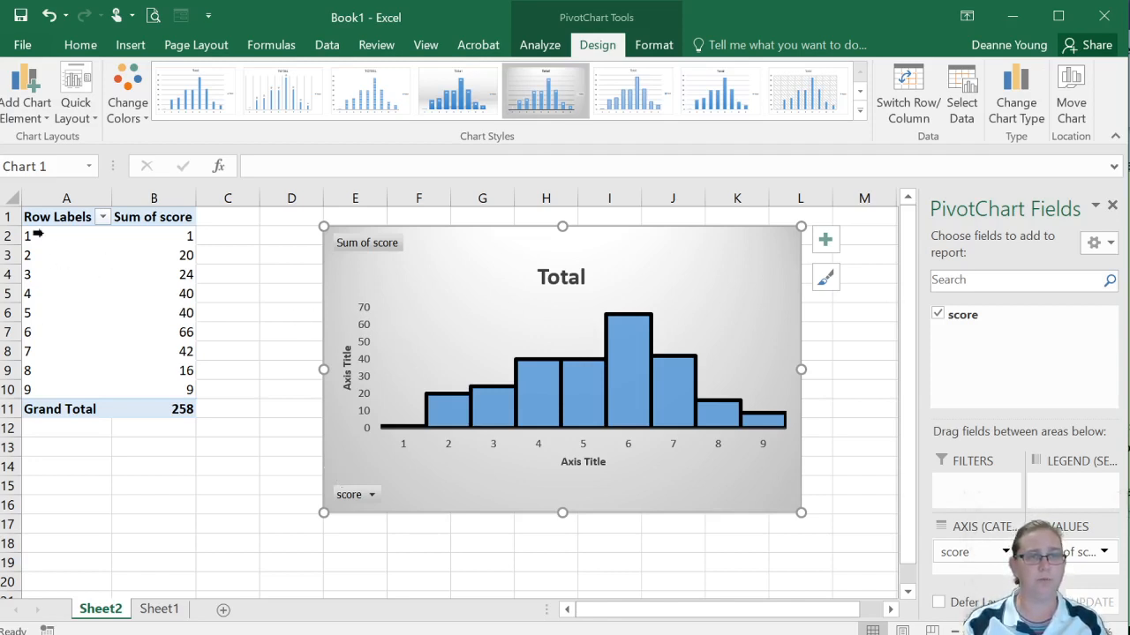
Reorder the pivot table rows by moving label 2 below label 4 and label 3 below label 6.
left_click(82, 261)
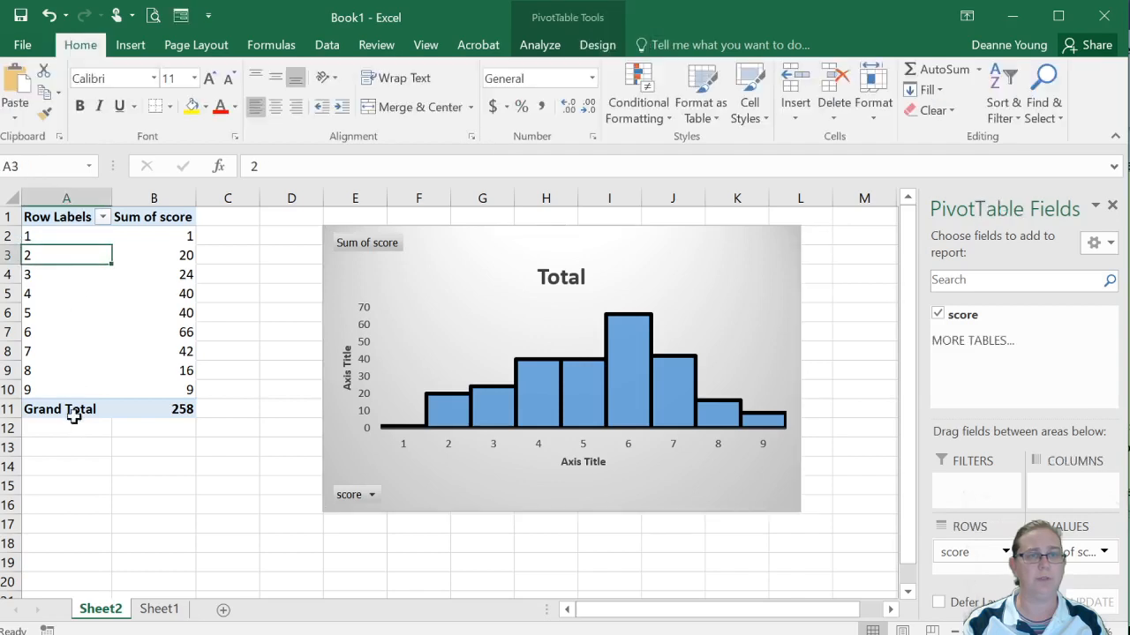
left_click(60, 259)
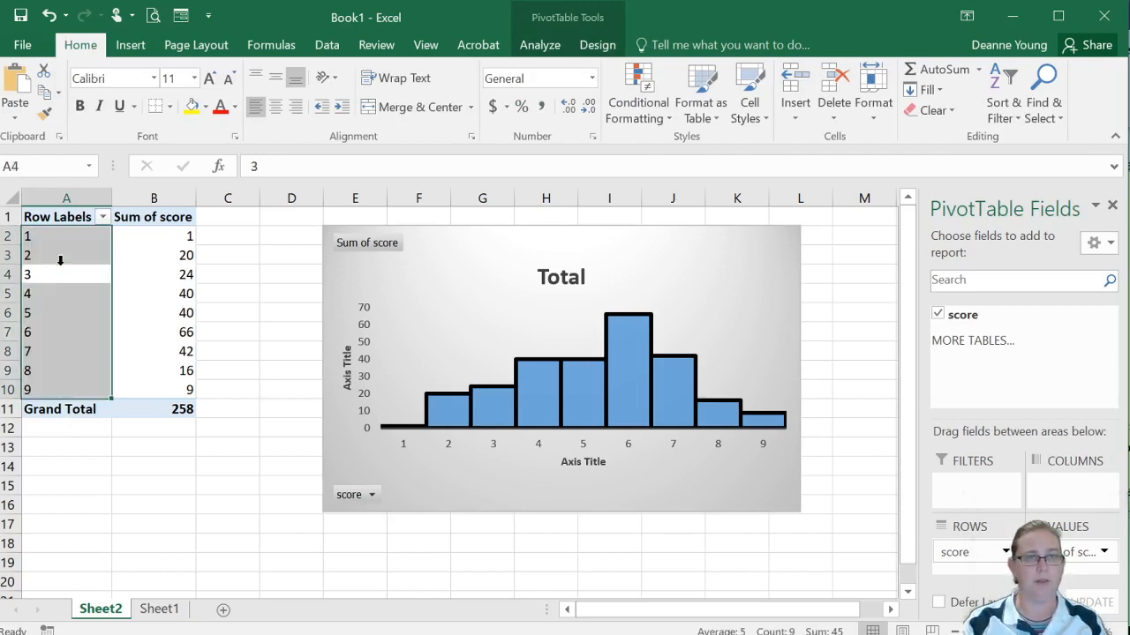
left_click(61, 261)
left_click(60, 260)
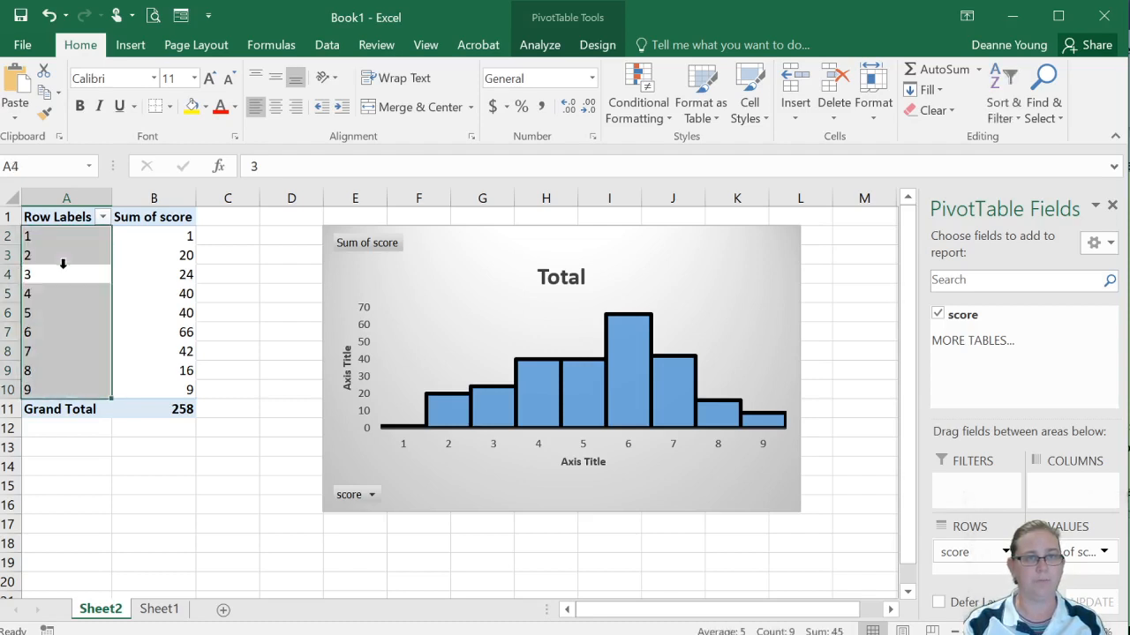
left_click(61, 257)
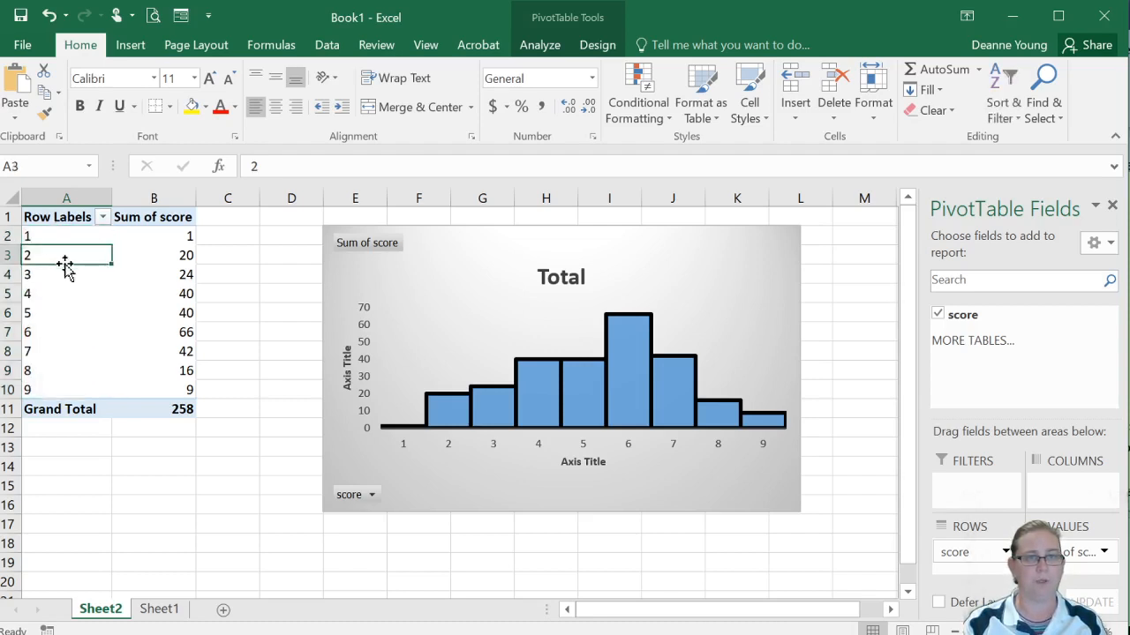
left_click_drag(66, 265, 62, 294)
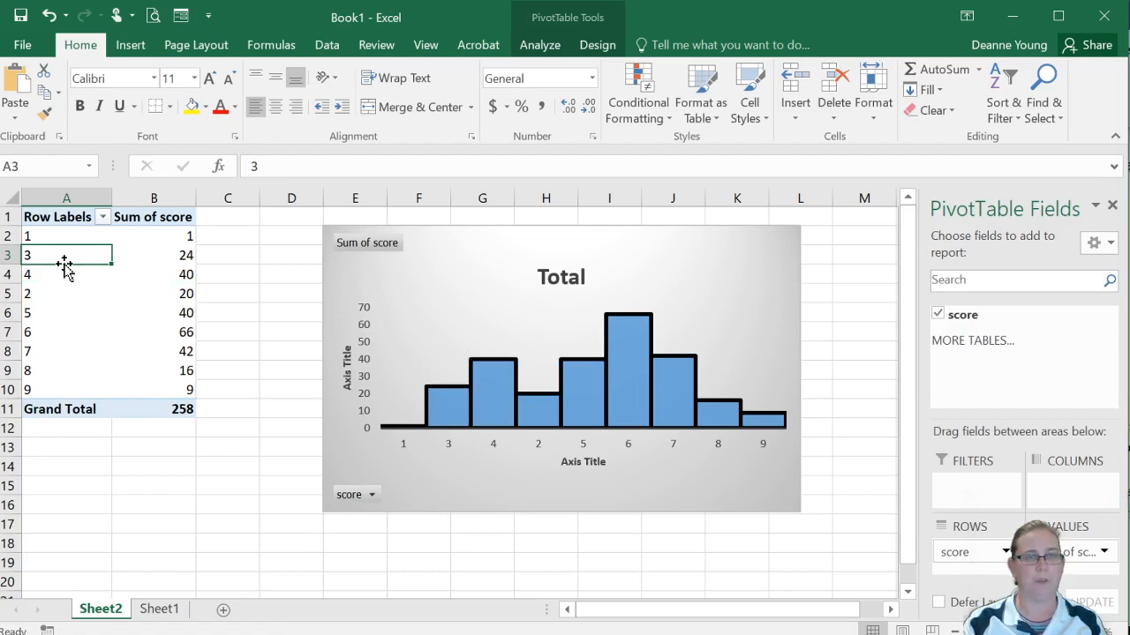
left_click_drag(64, 269, 67, 338)
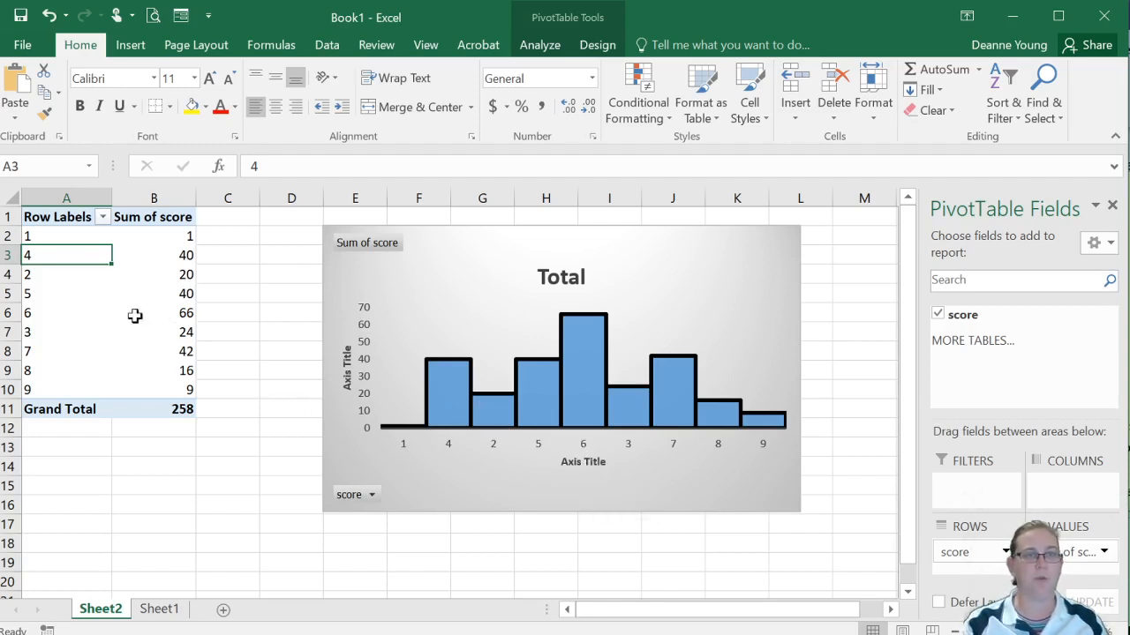
Restore the ascending row order by moving label 2 directly below 1 and label 3 directly below 2.
left_click(40, 276)
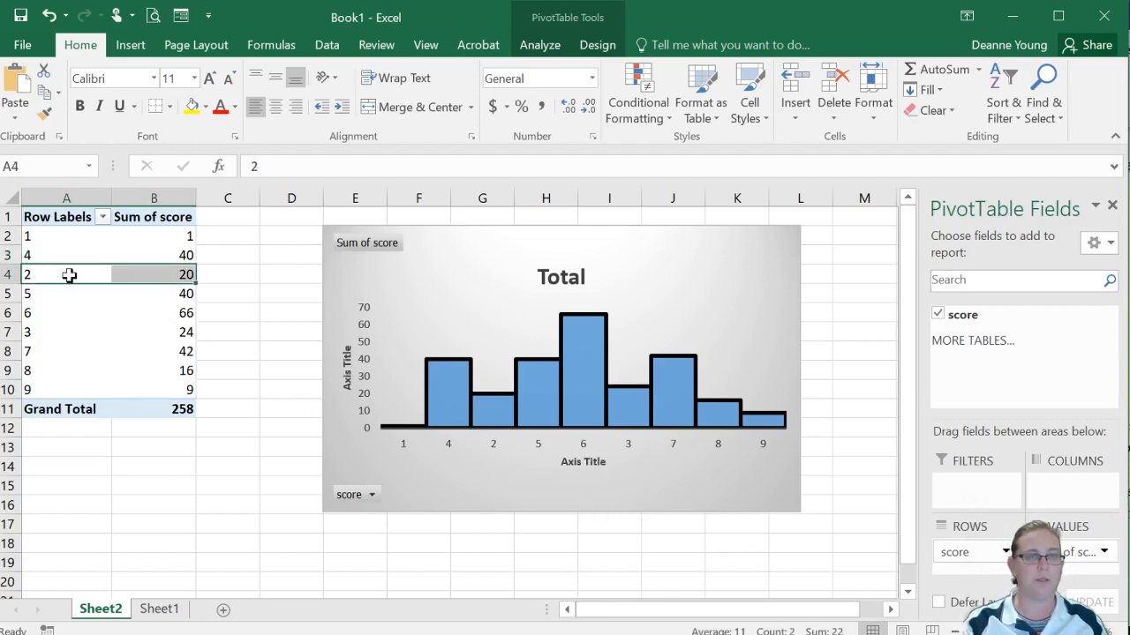
left_click_drag(69, 266, 68, 246)
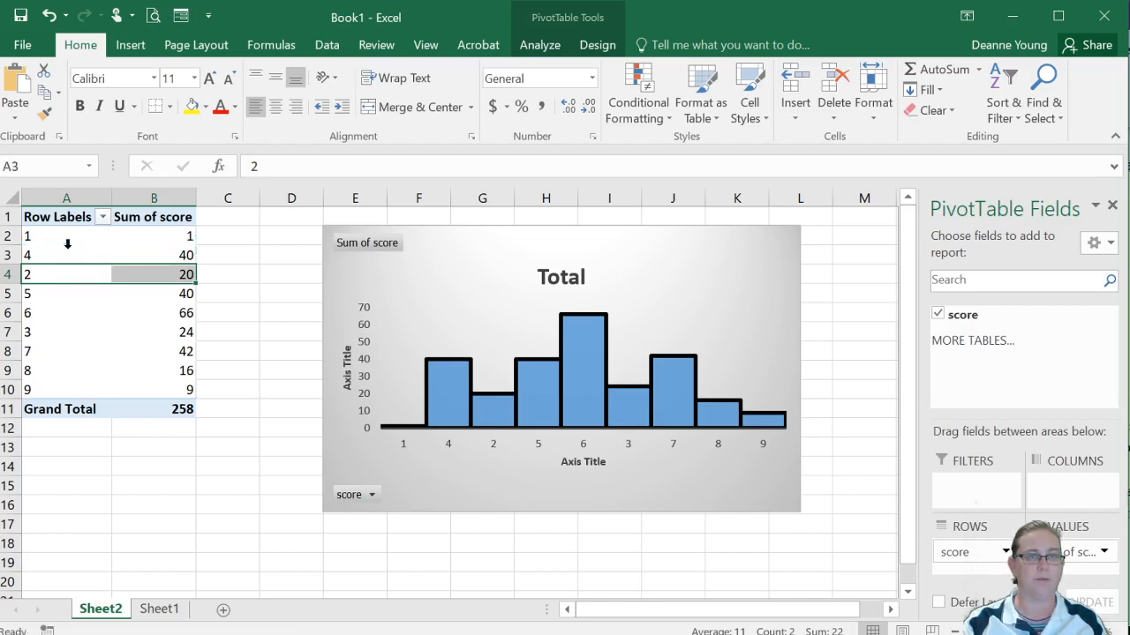
left_click(67, 333)
left_click_drag(71, 323, 65, 263)
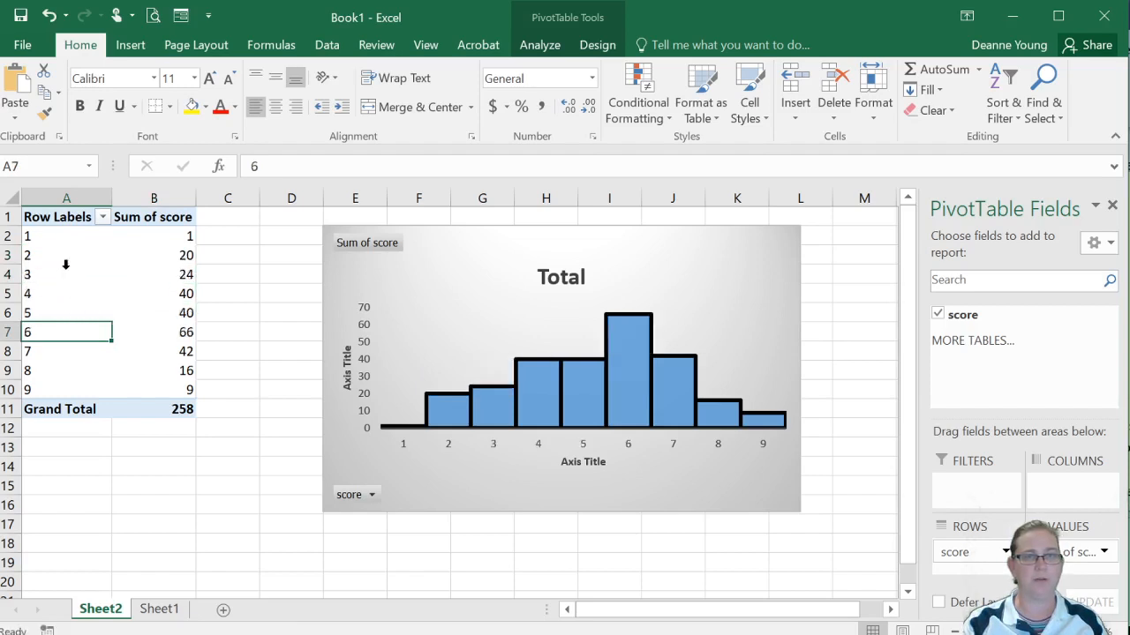